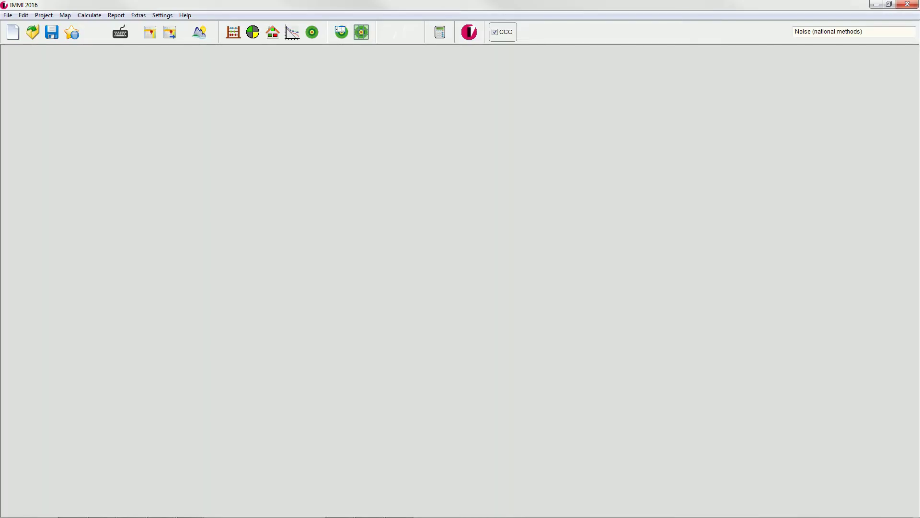
Step: Choose Gebäude.shp from the shape folder as the ArcGIS shapefile to import
click(8, 16)
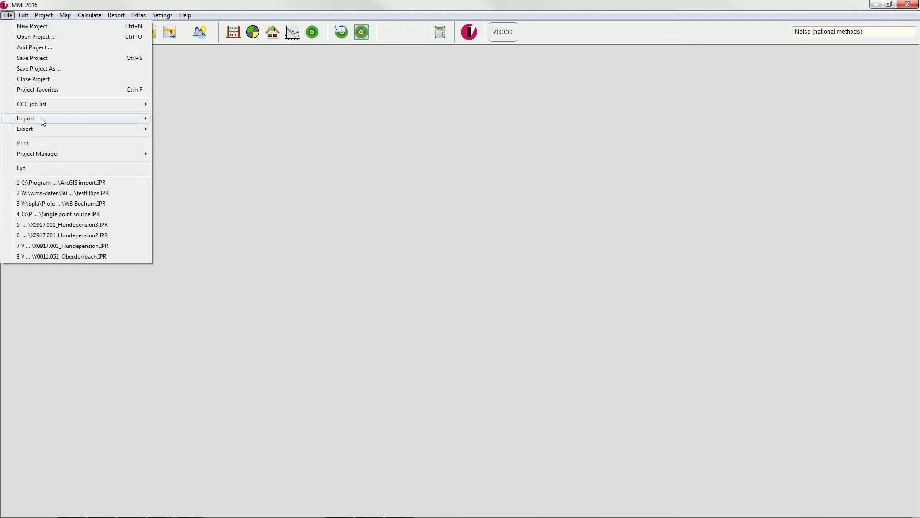
mouse_move(41, 118)
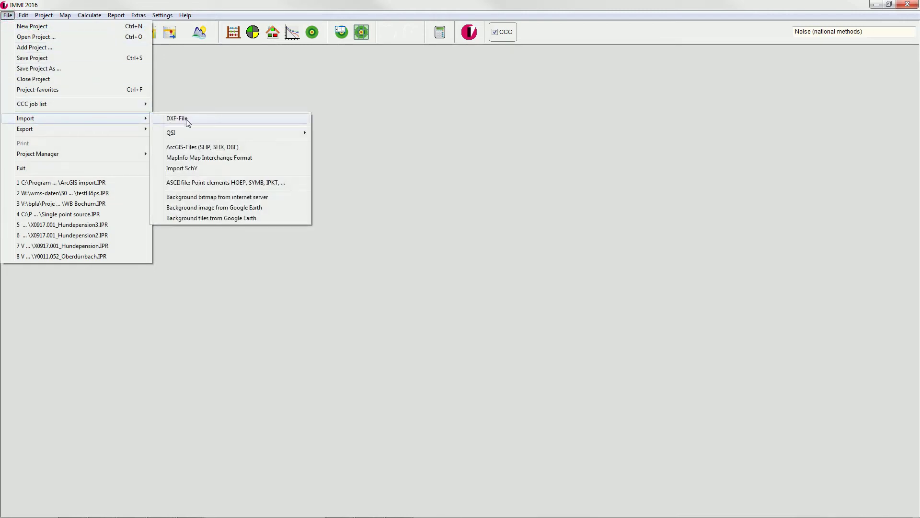
click(213, 148)
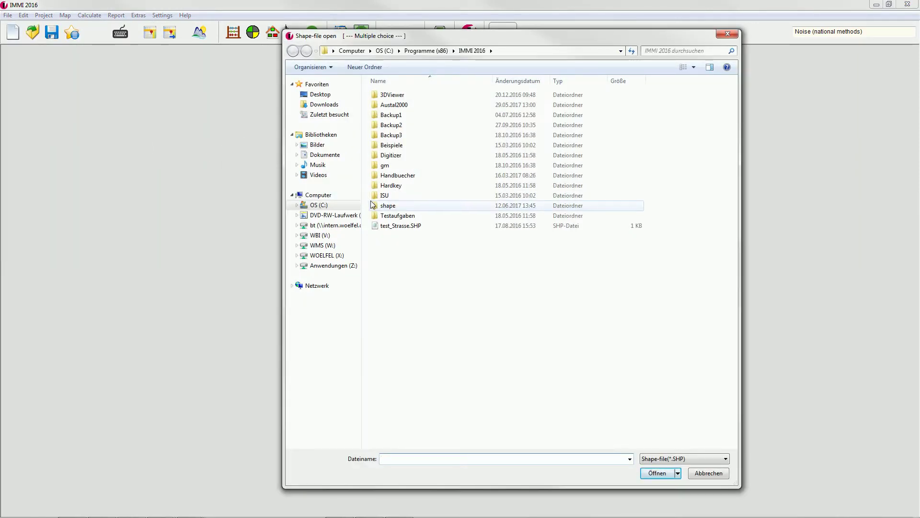
double_click(396, 206)
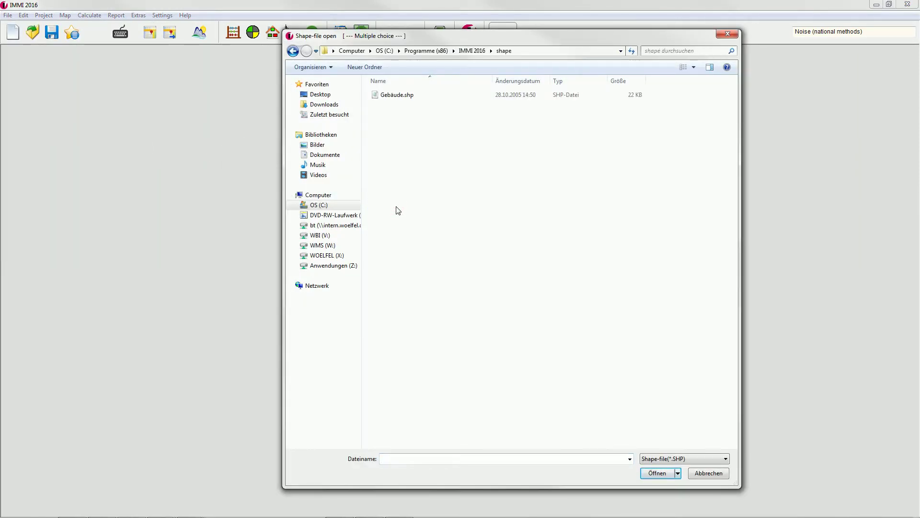
click(398, 99)
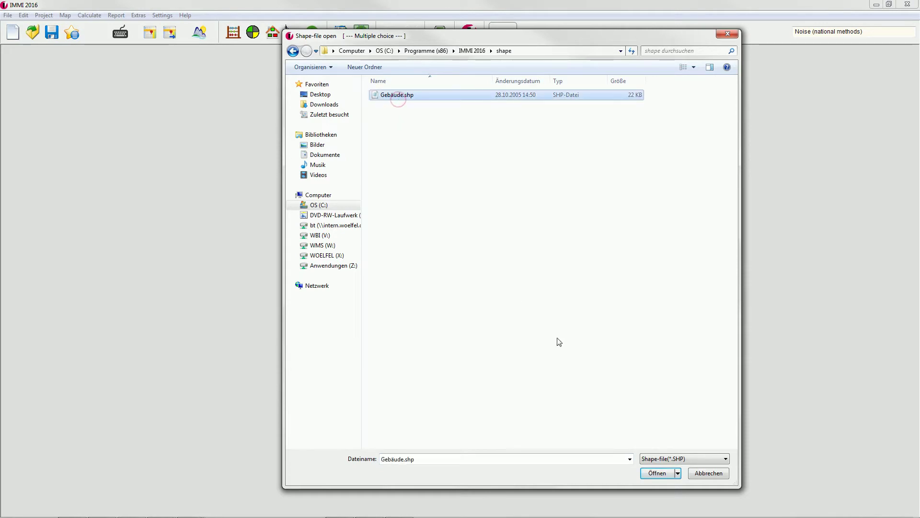
Step: Open Gebäude.shp and set the new project's rating method to Lden
click(657, 473)
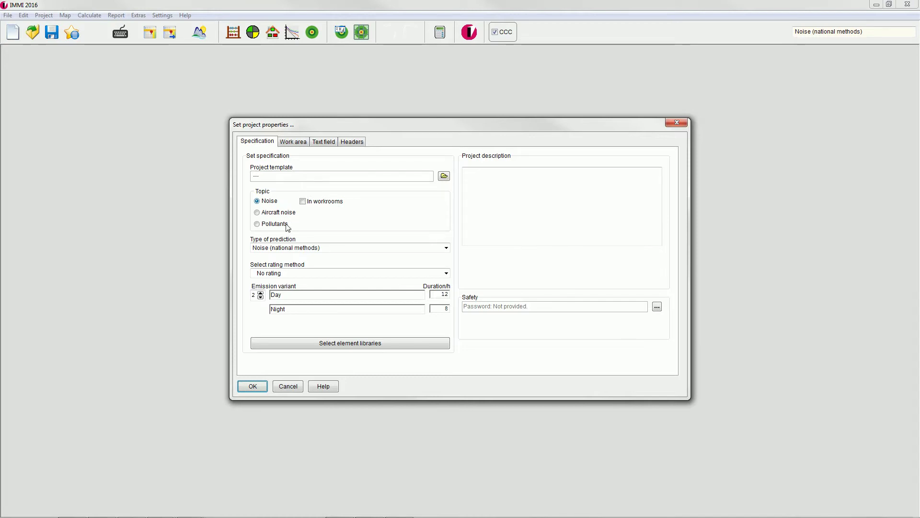
click(285, 273)
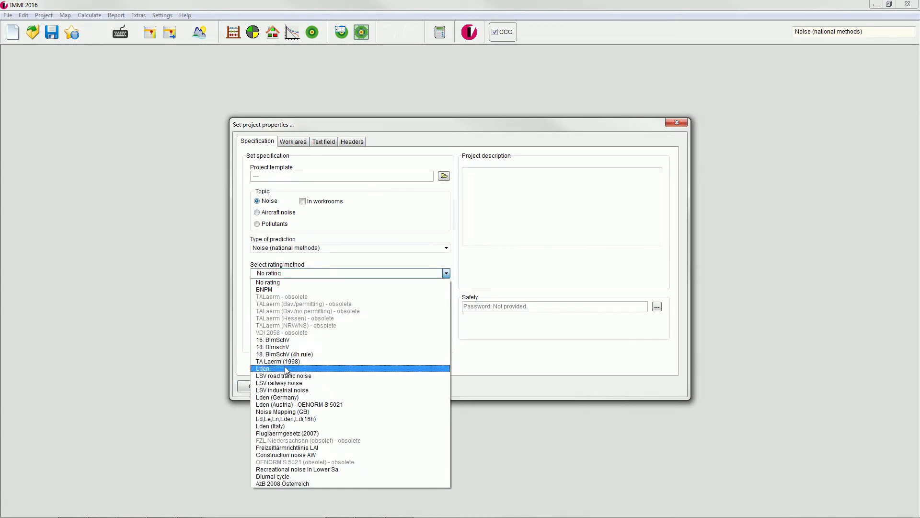
click(284, 369)
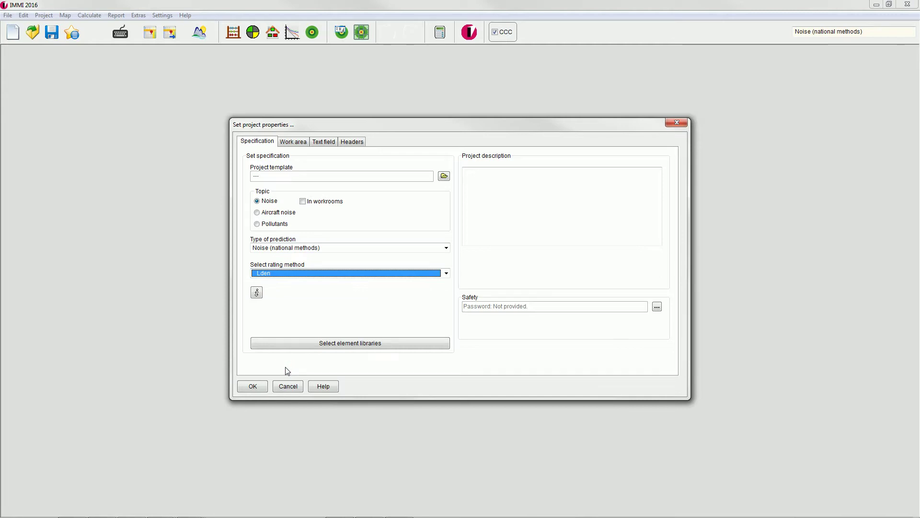
Step: Accept the project properties and start a new import filter listing SCHLUESSEL and DACHHOEHE
click(249, 384)
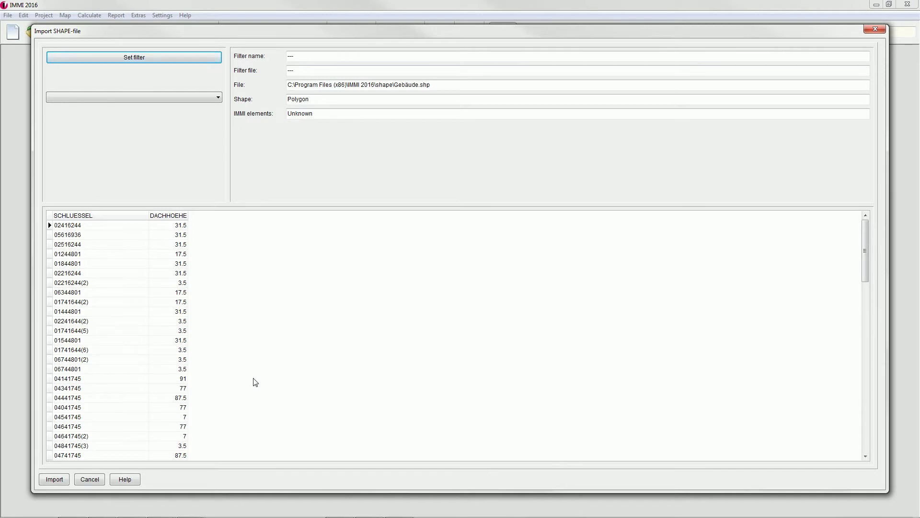
click(188, 57)
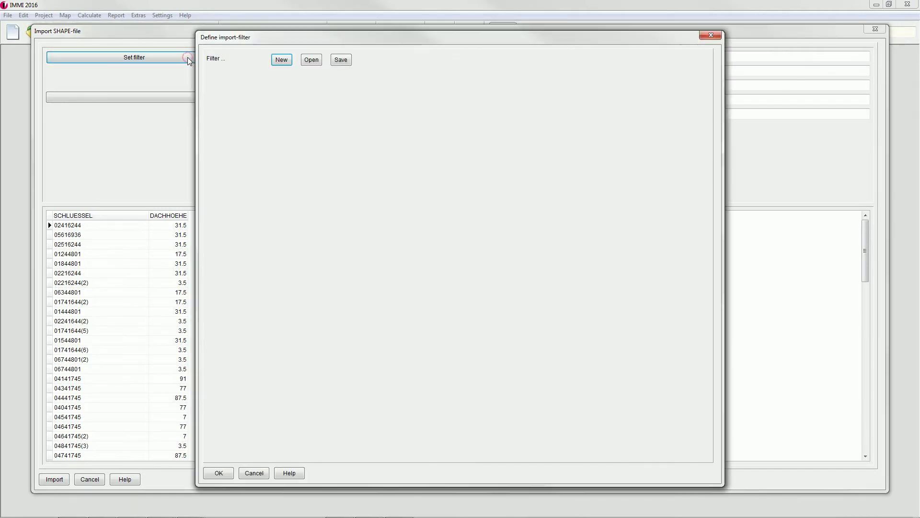
click(282, 59)
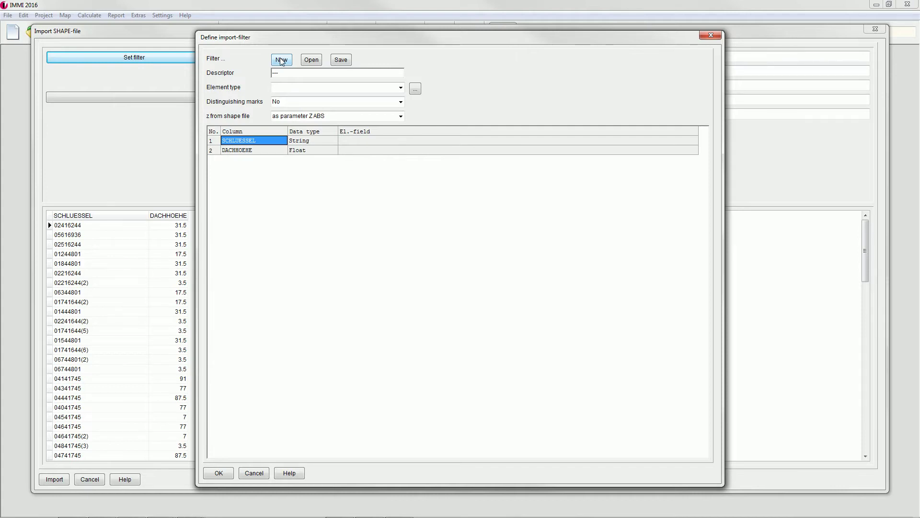
click(400, 89)
scroll(380, 106, down, 2)
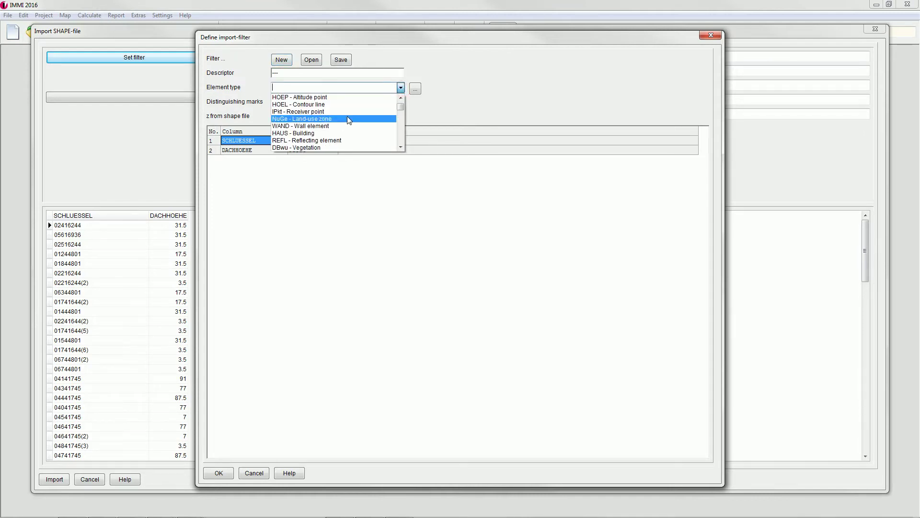
Step: Set the filter to HAUS - Building, mapping SCHLUESSEL to NAME and DACHHOEHE to REL_HEIGHT
click(308, 133)
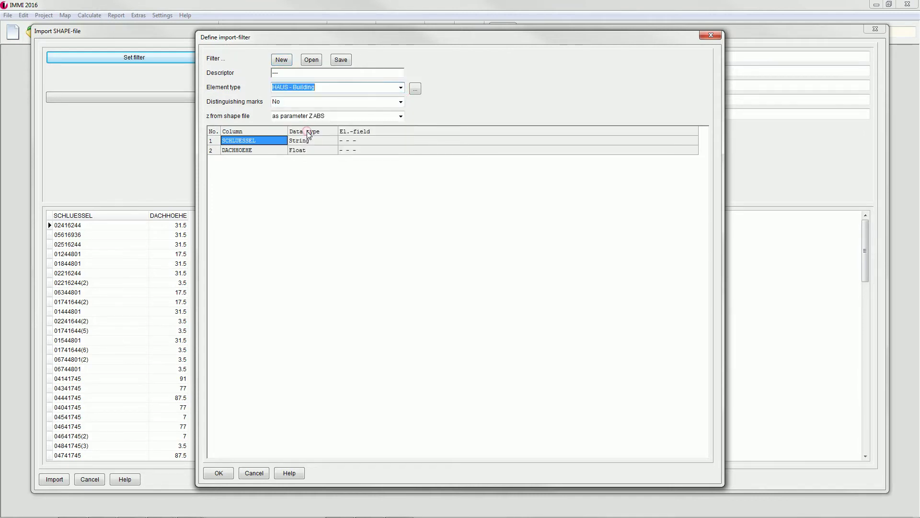
click(434, 141)
click(434, 141)
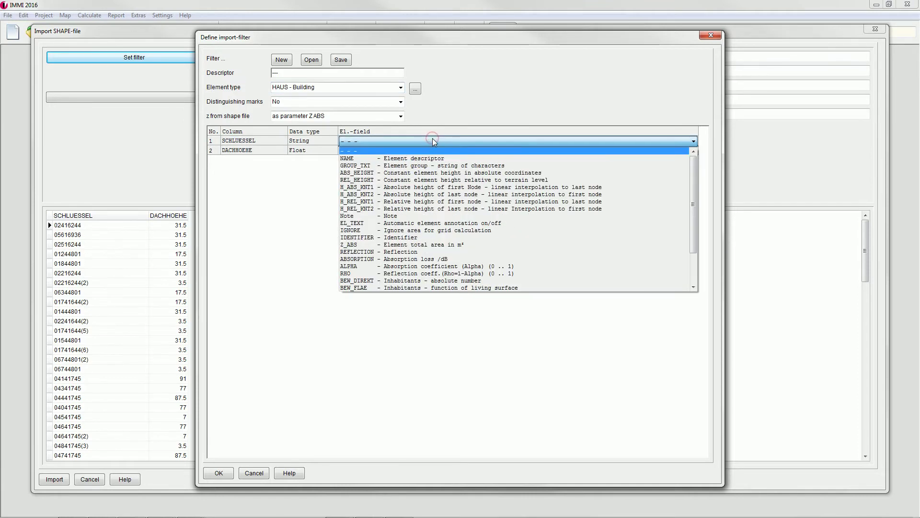
click(422, 158)
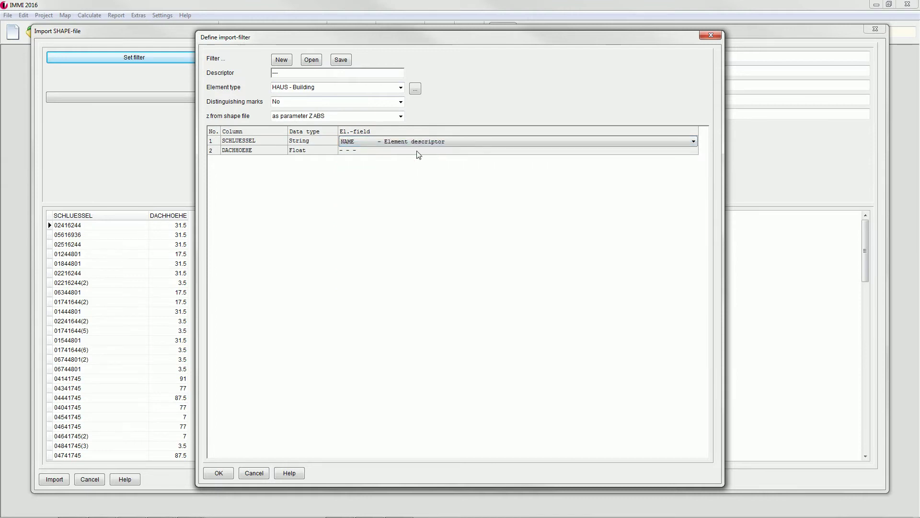
click(416, 151)
click(416, 150)
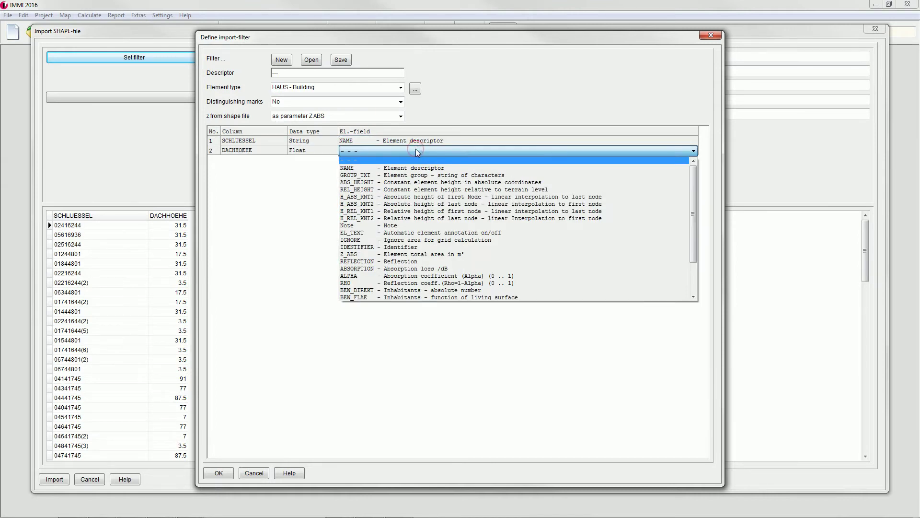
click(416, 190)
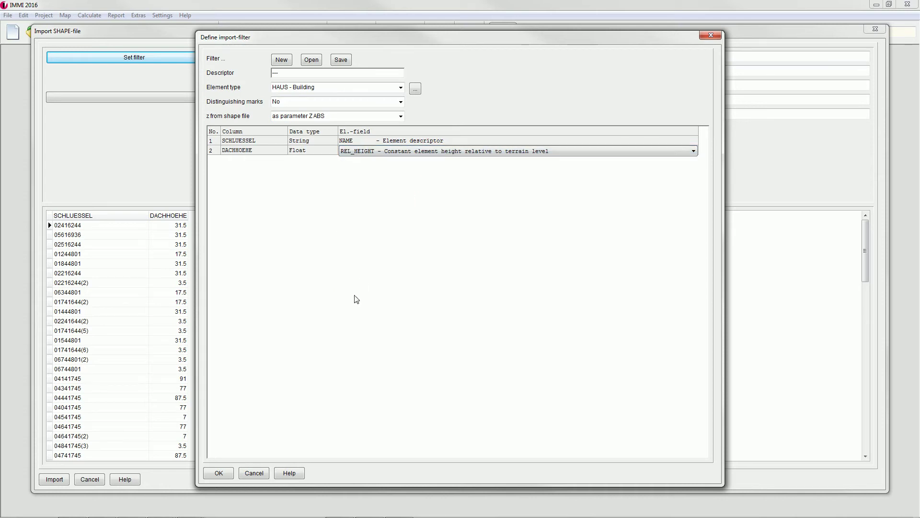
click(228, 474)
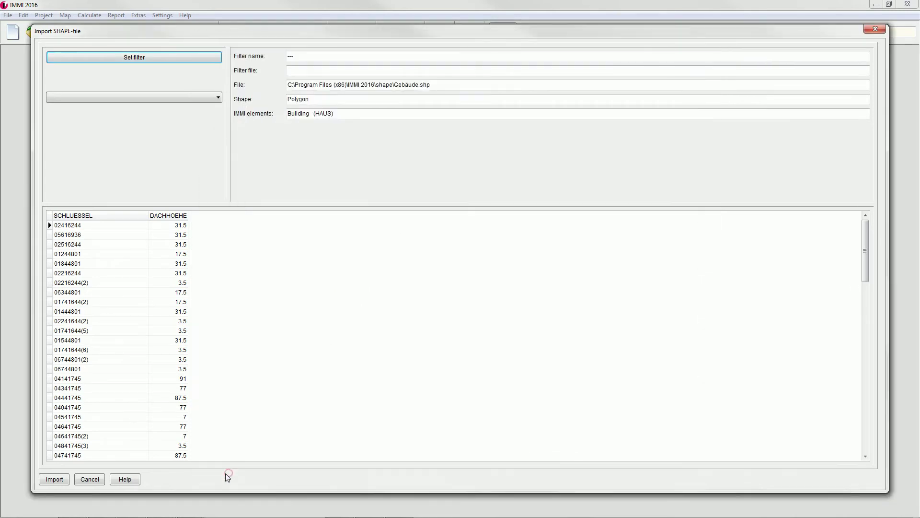
Step: Import the 68 buildings into Variant 0 and close the import protocol
click(54, 479)
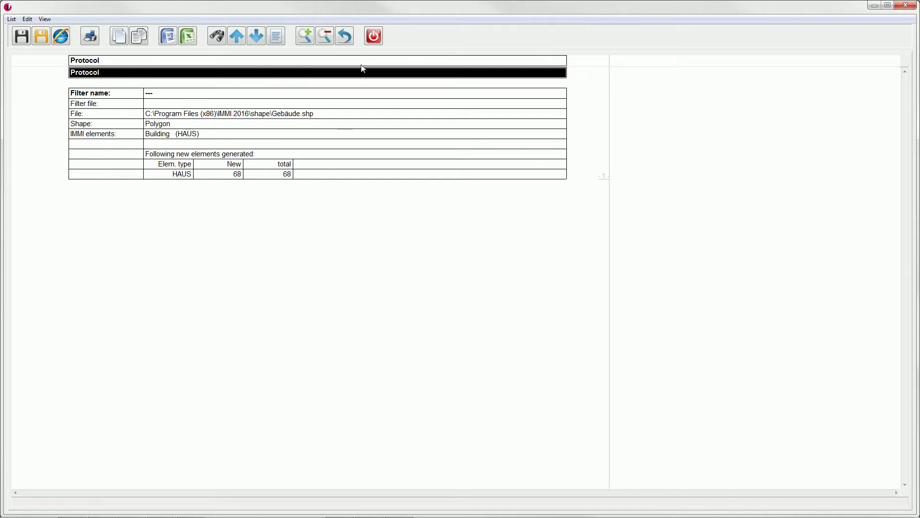
click(373, 37)
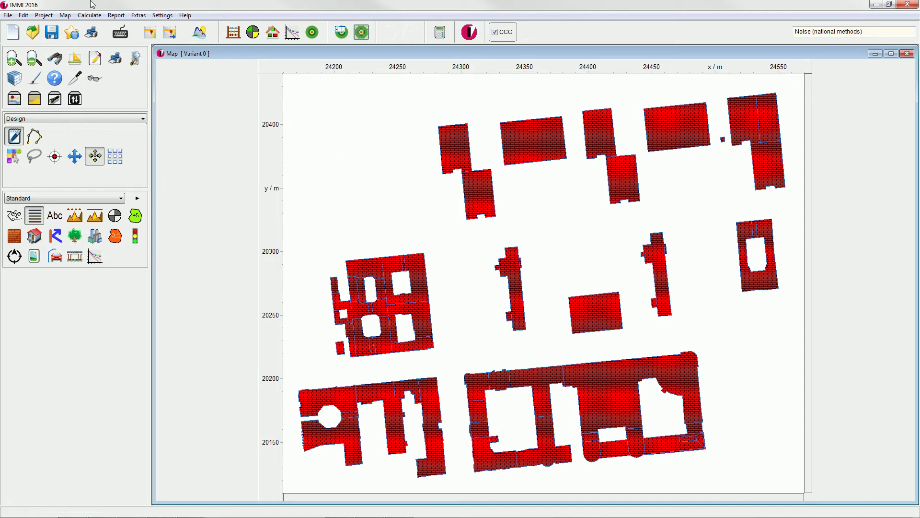
Step: Save the project over the existing ArcGIS import.IPR in the IMMI 2016 folder
click(3, 17)
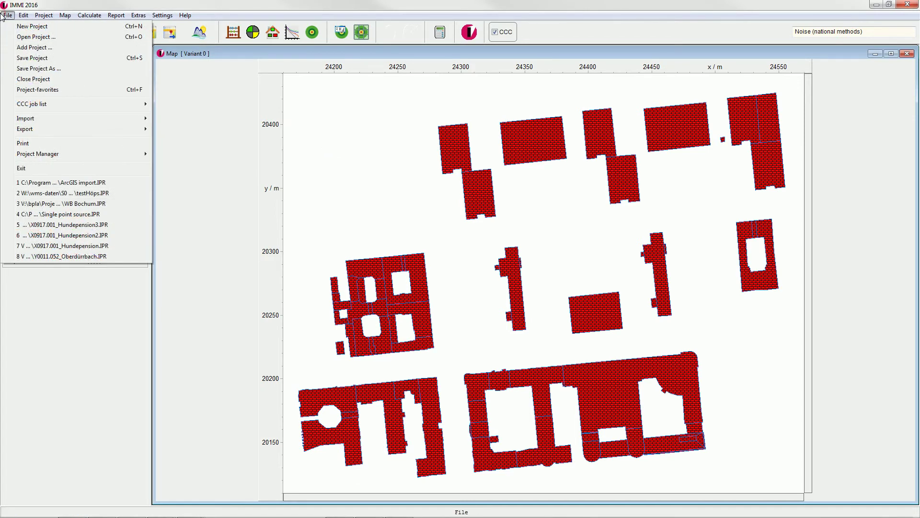
click(44, 68)
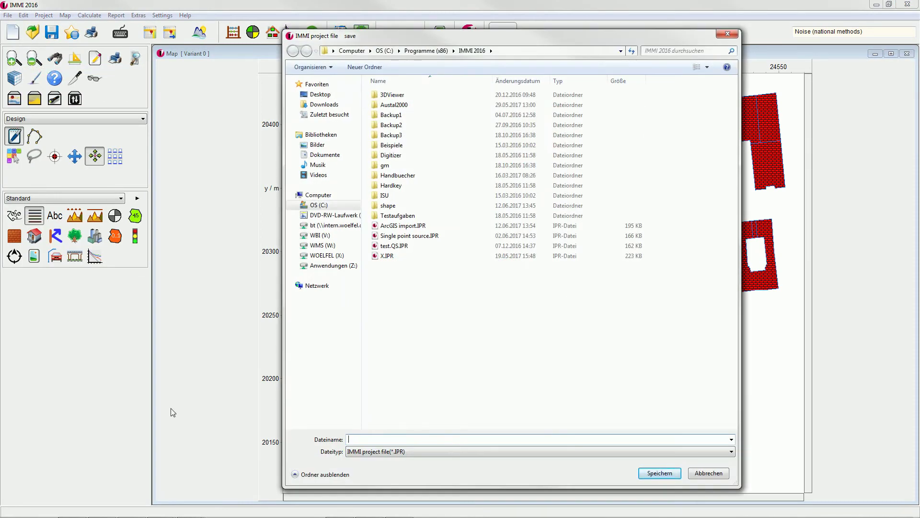
click(393, 227)
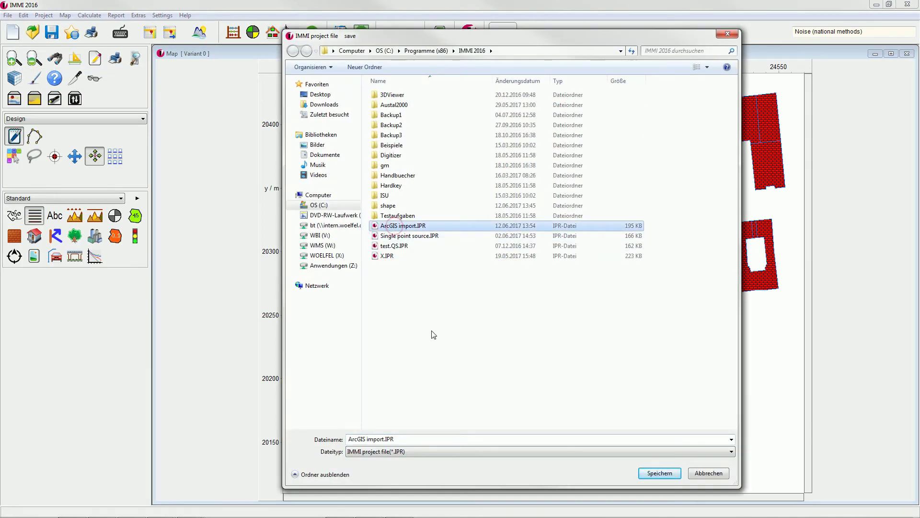
click(671, 478)
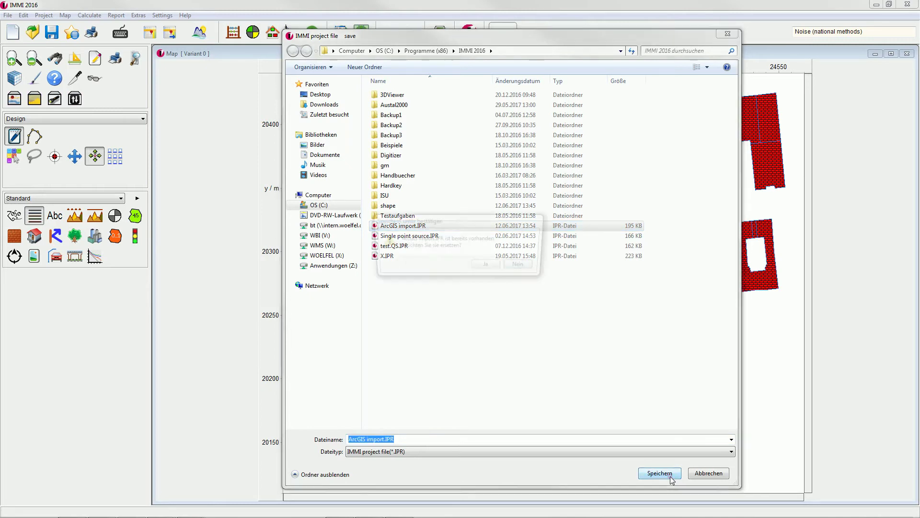
click(498, 267)
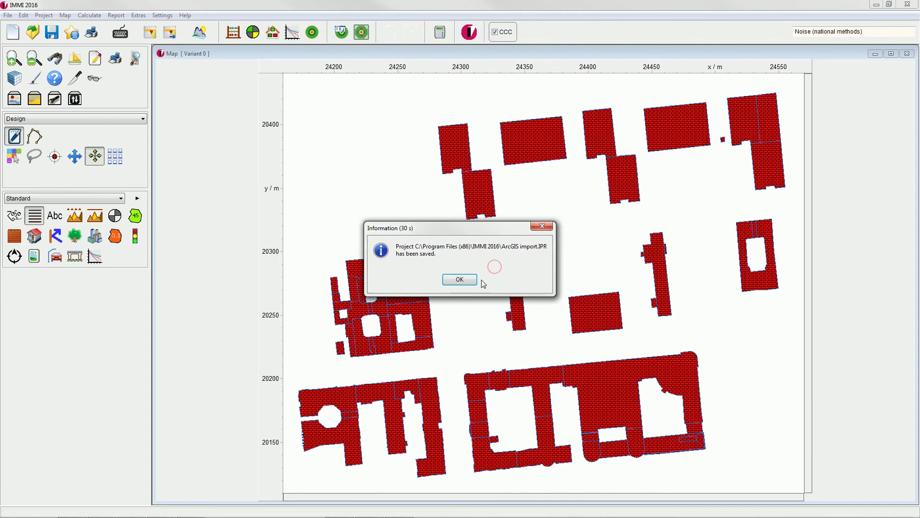
Step: Set the Work area coordinate system to Preuss. Katastersystem Mueggelberg Berlin (Soldner,18+,DE)
click(464, 281)
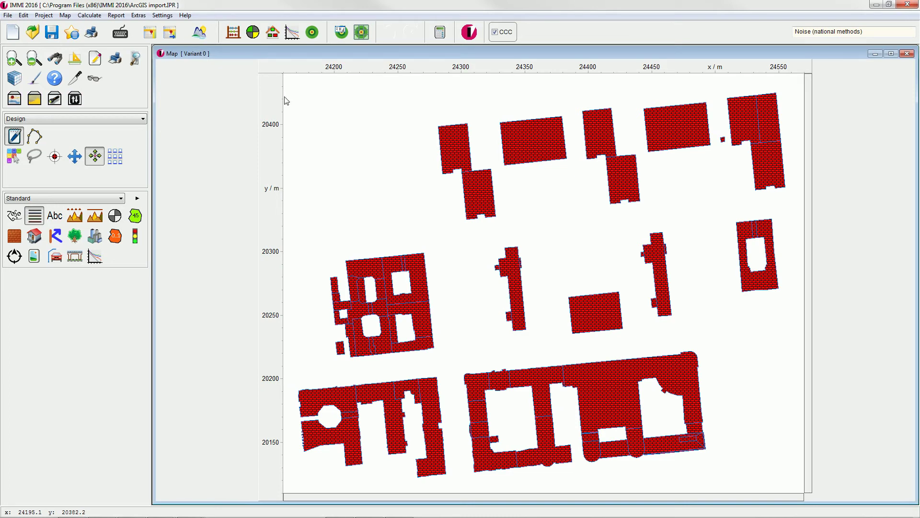
click(44, 15)
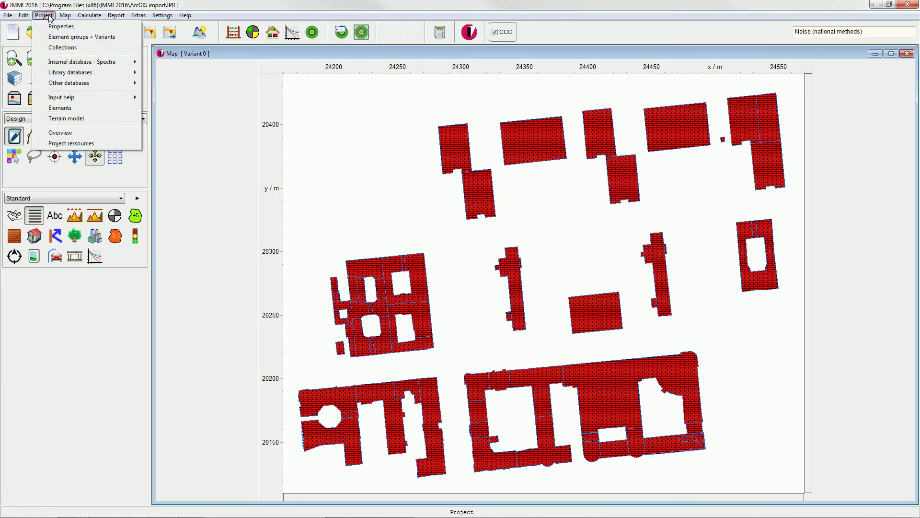
click(56, 30)
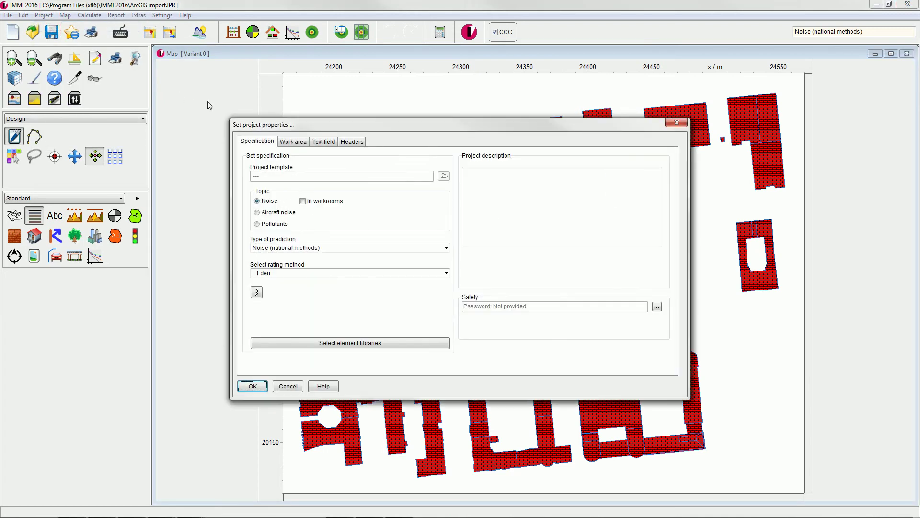
click(294, 142)
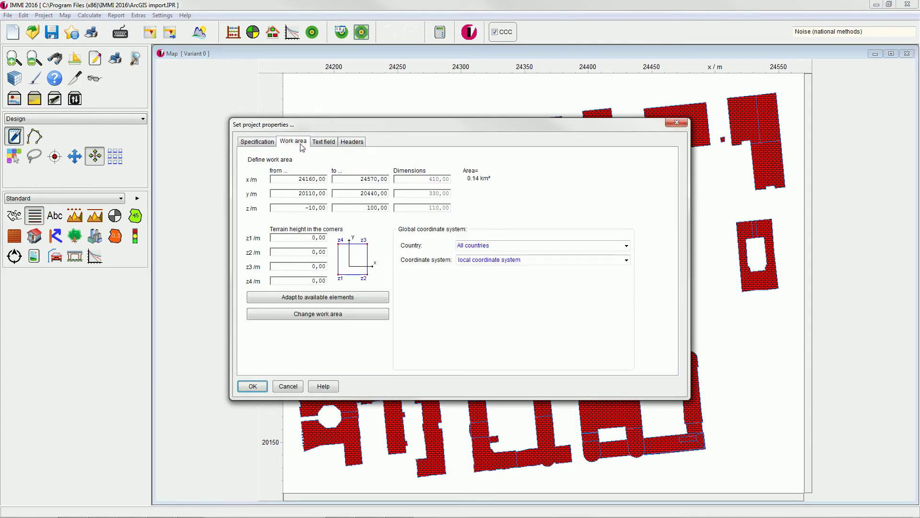
click(588, 264)
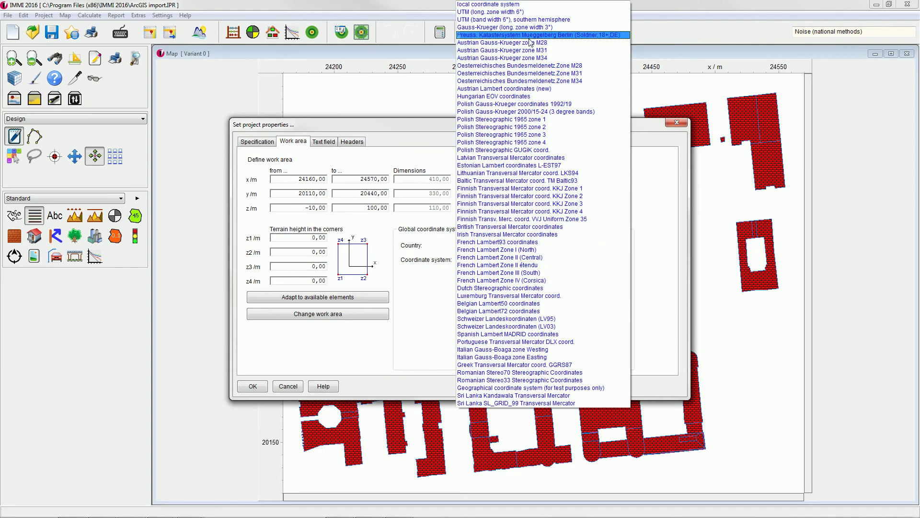
click(530, 35)
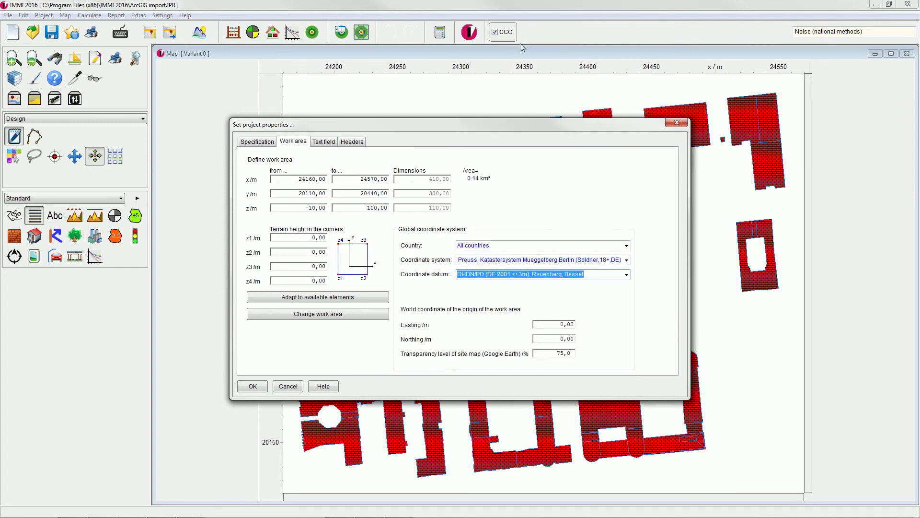
click(251, 387)
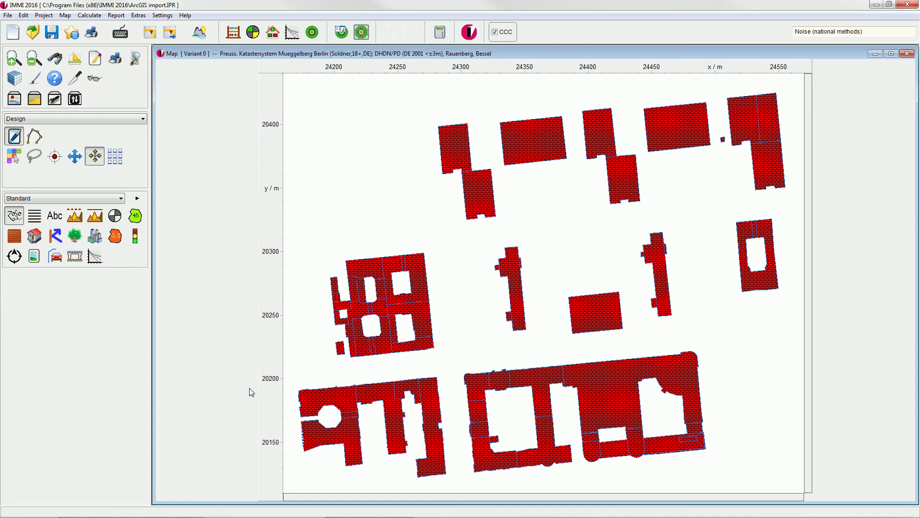
Step: Generate a background bitmap of the project area from the OpenStreetMap internet server
click(10, 16)
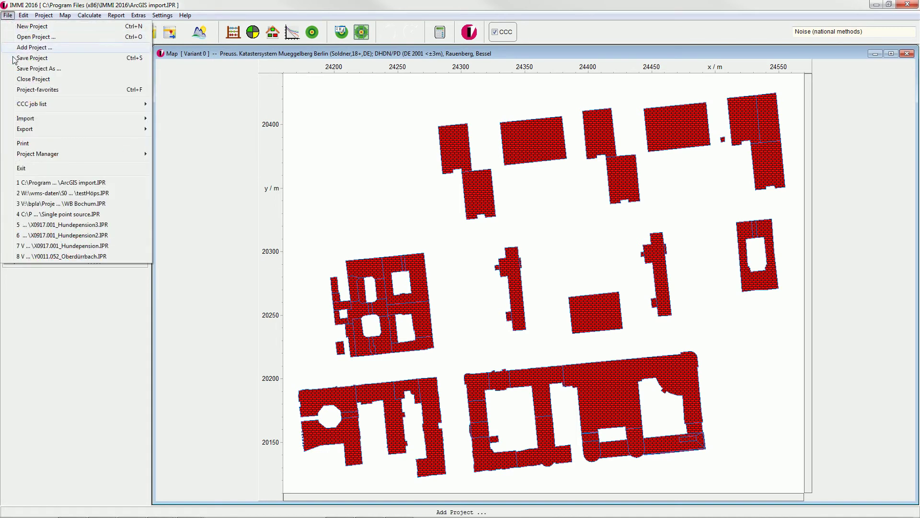
mouse_move(50, 118)
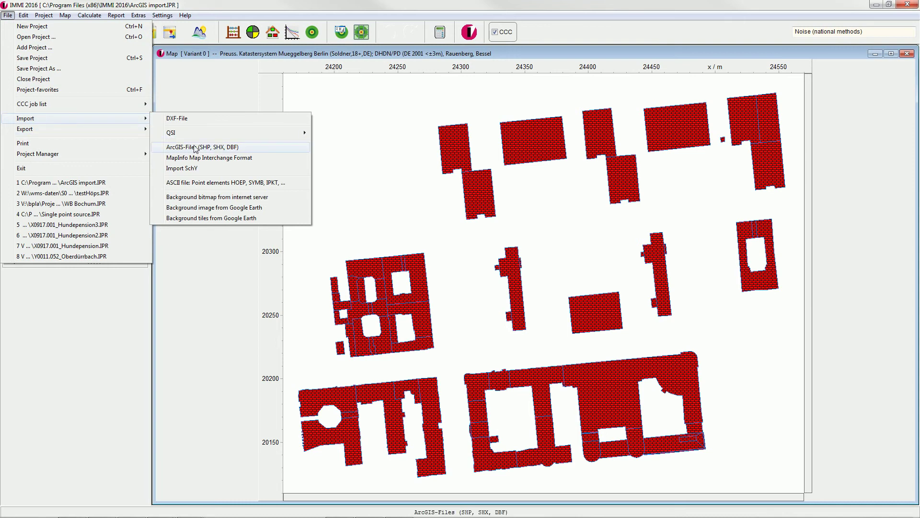
click(226, 197)
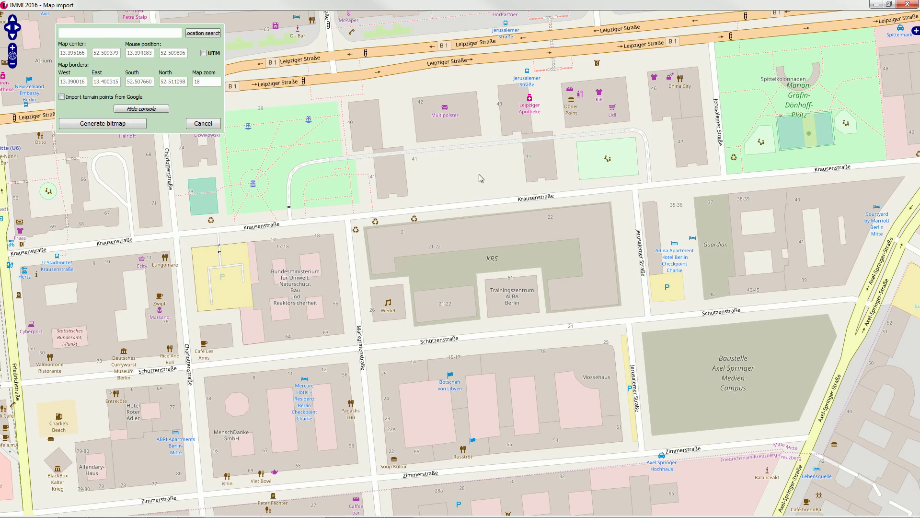
click(916, 31)
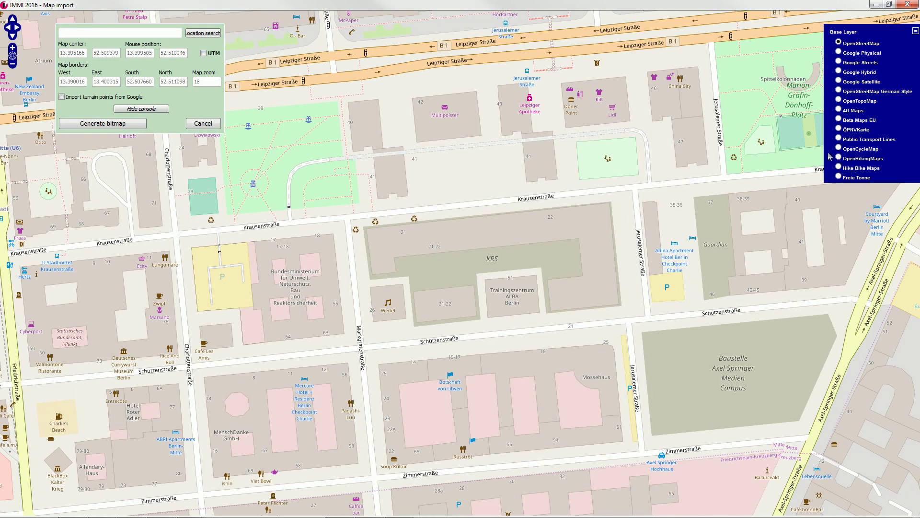
click(127, 123)
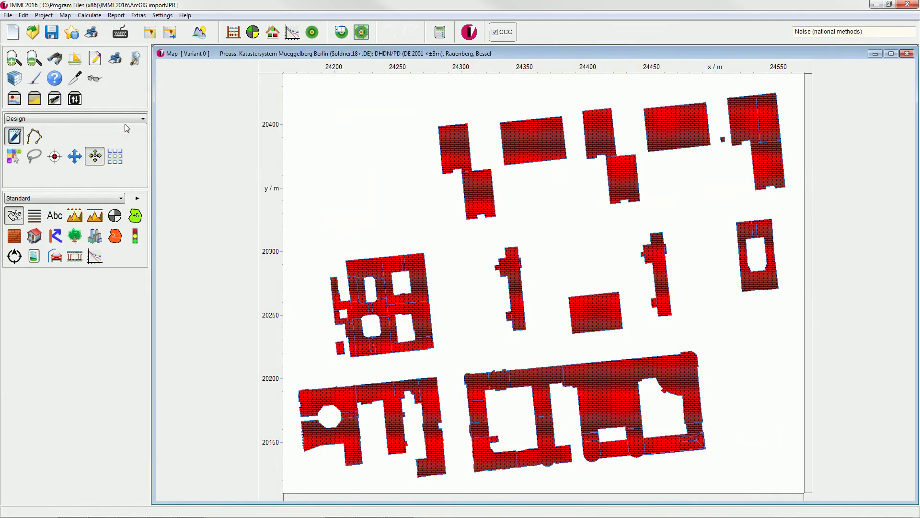